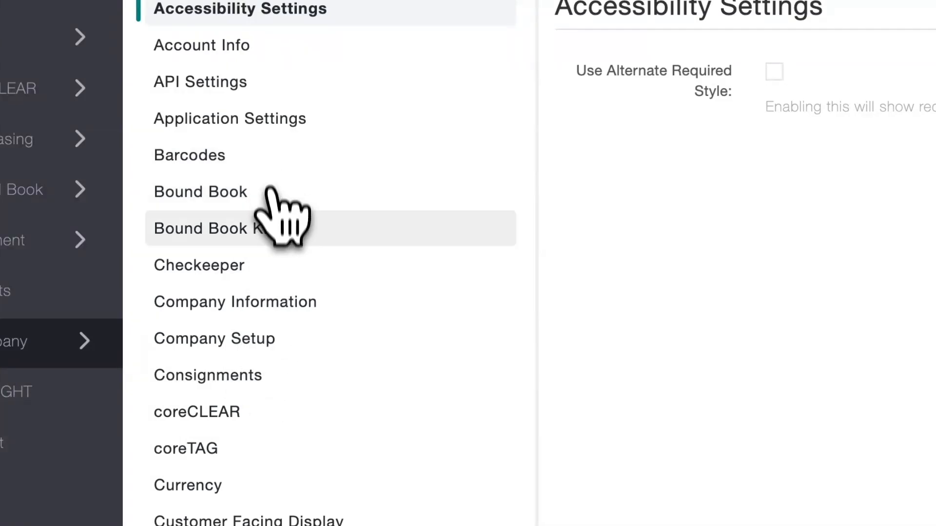
- Open the Consignments settings and go to the Consignment Policy field
left_click(242, 382)
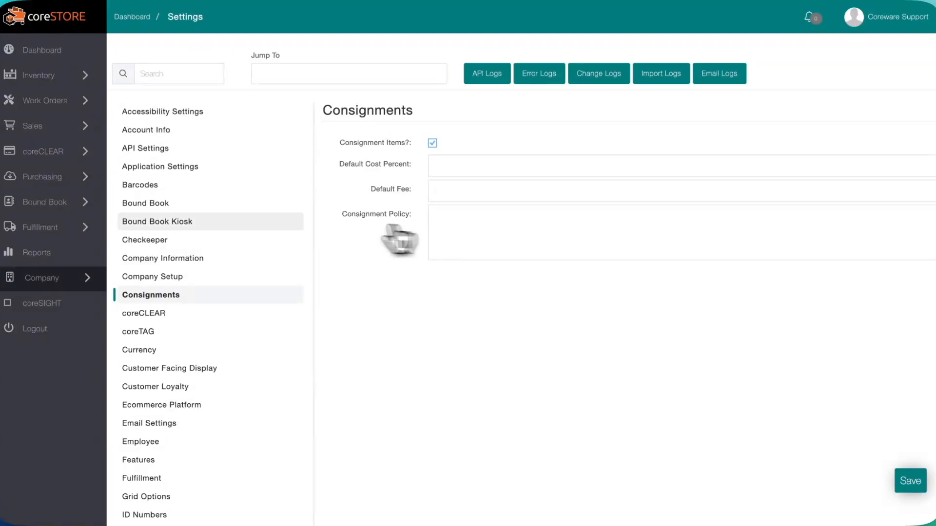
left_click(445, 217)
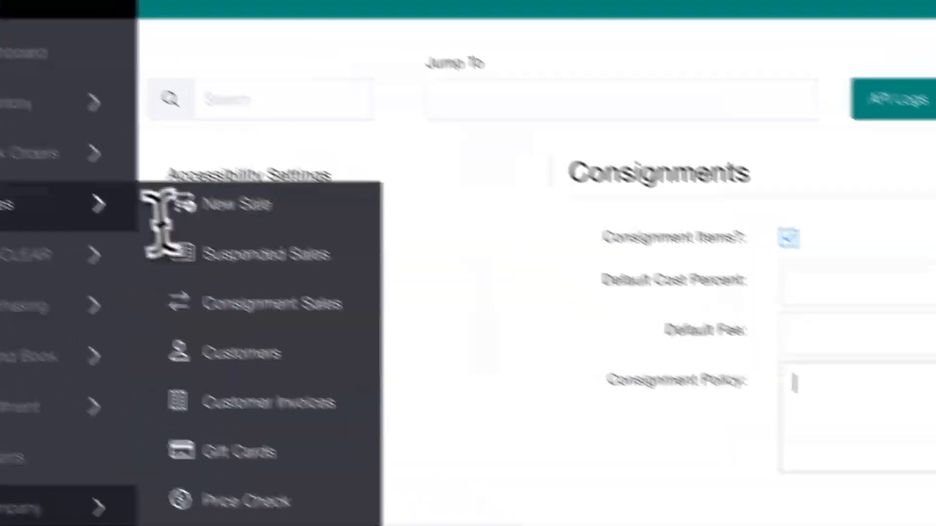
- Start a new sale, find an existing customer by searching for 1, and attach the customer to the sale
mouse_move(143, 152)
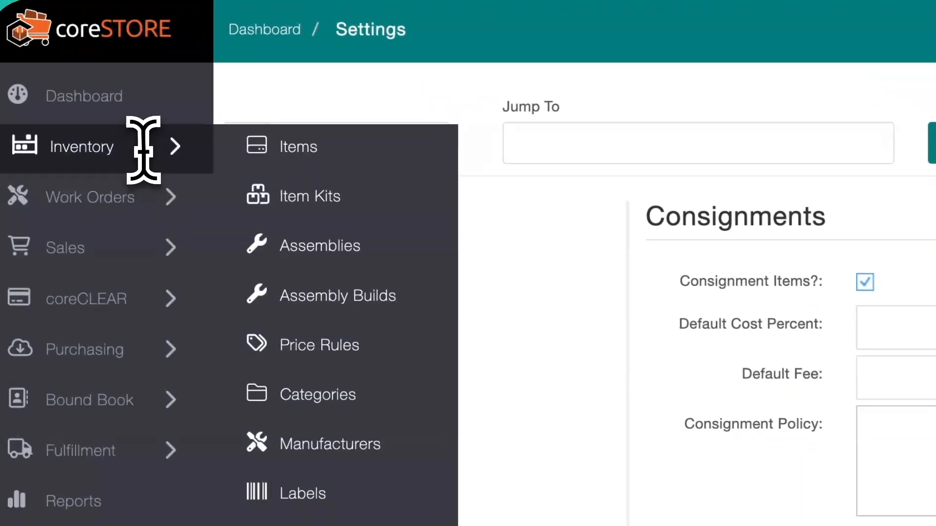
mouse_move(138, 256)
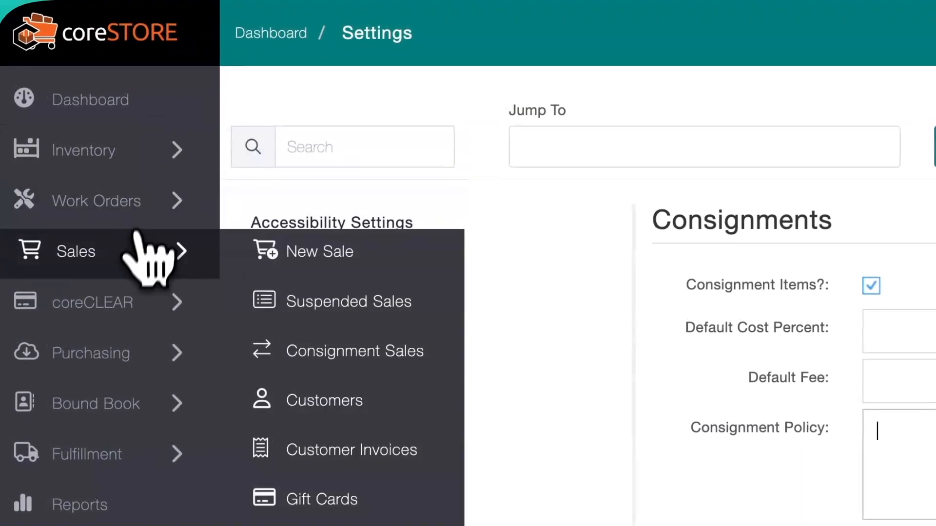
left_click(358, 263)
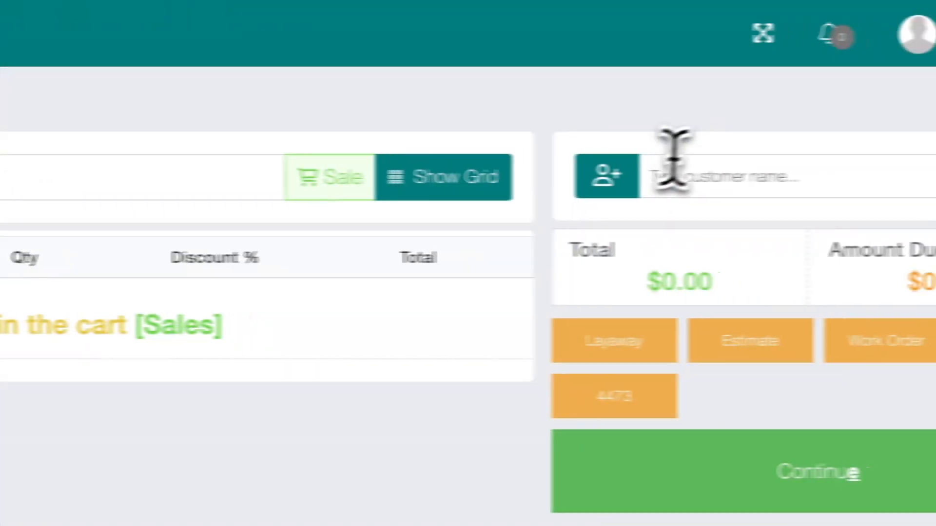
left_click(592, 173)
type("1")
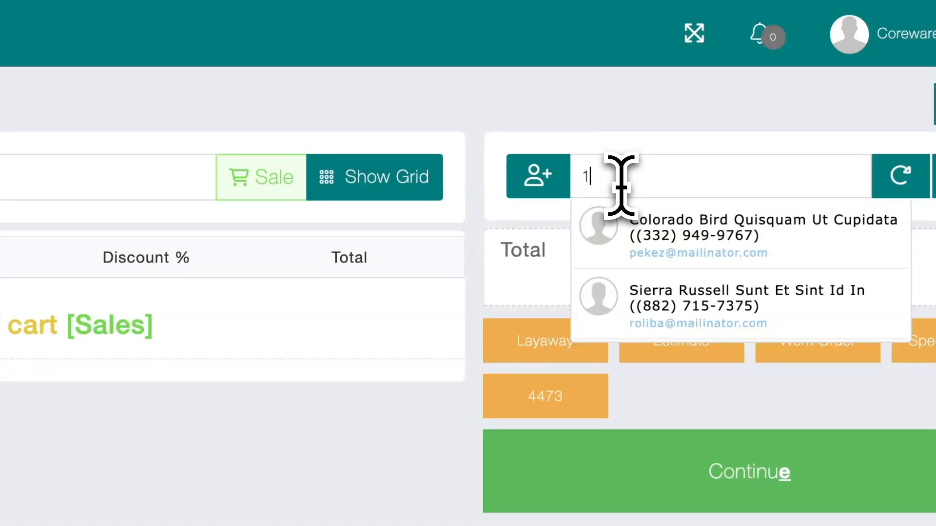
left_click(665, 307)
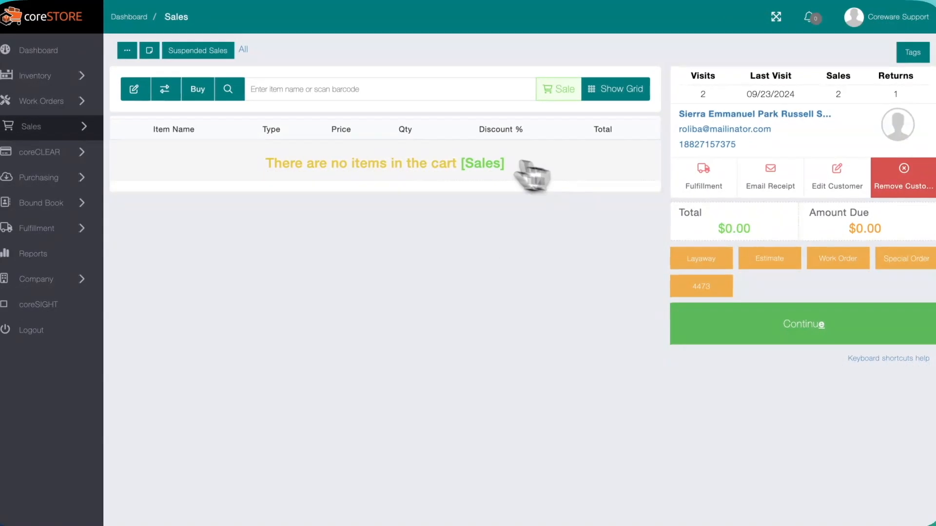
- Start a trade-in marked as Consignment from the sale and name the item Consignment Item
left_click(332, 91)
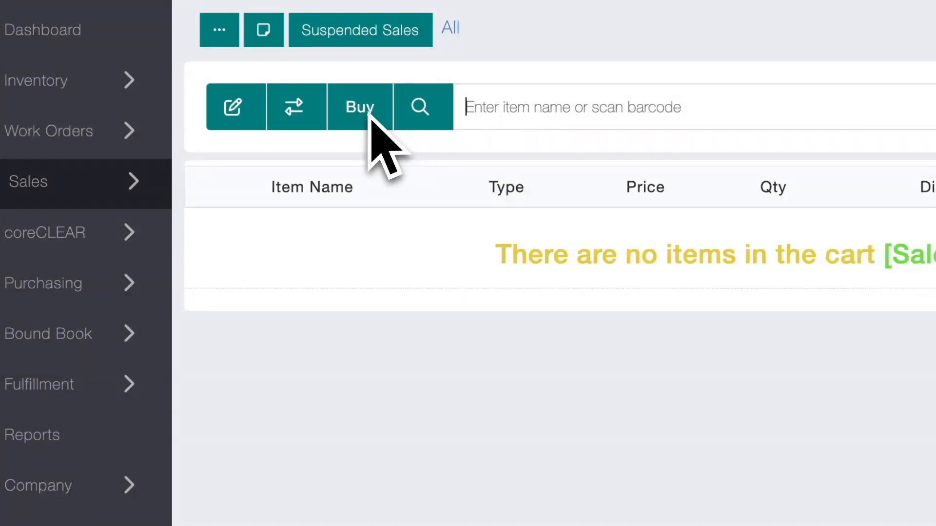
left_click(297, 104)
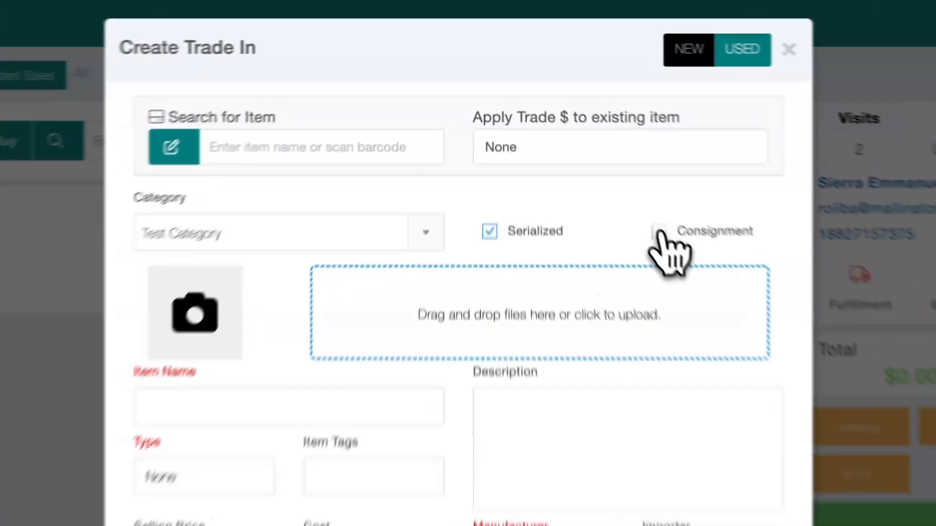
left_click(586, 141)
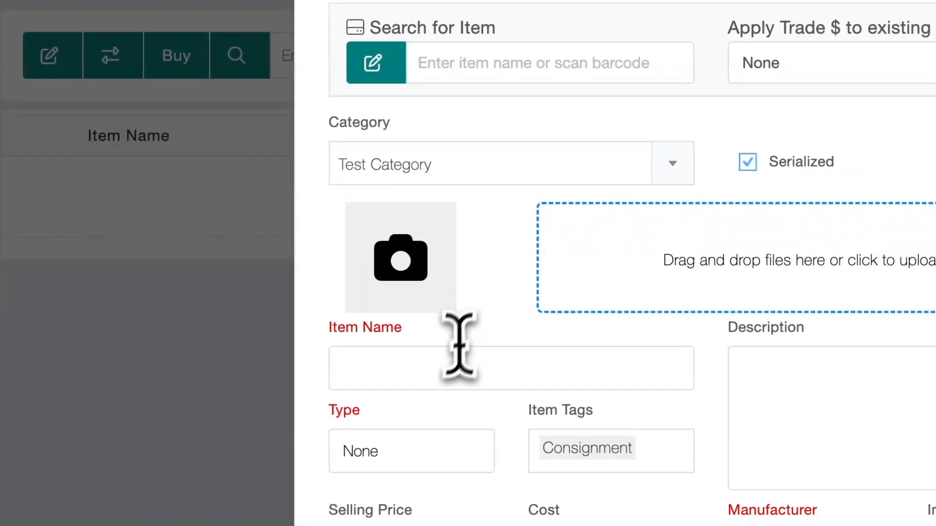
left_click(441, 367)
type("Consignment Item")
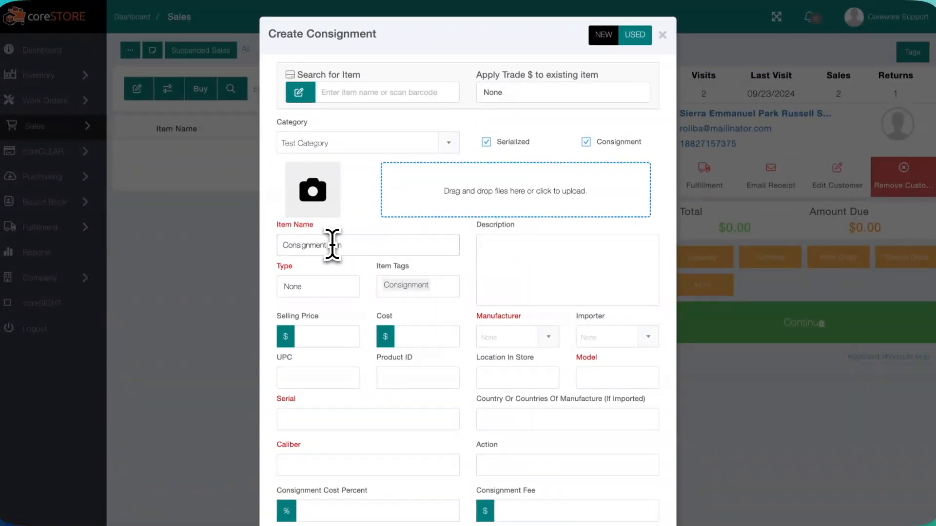
left_click(318, 288)
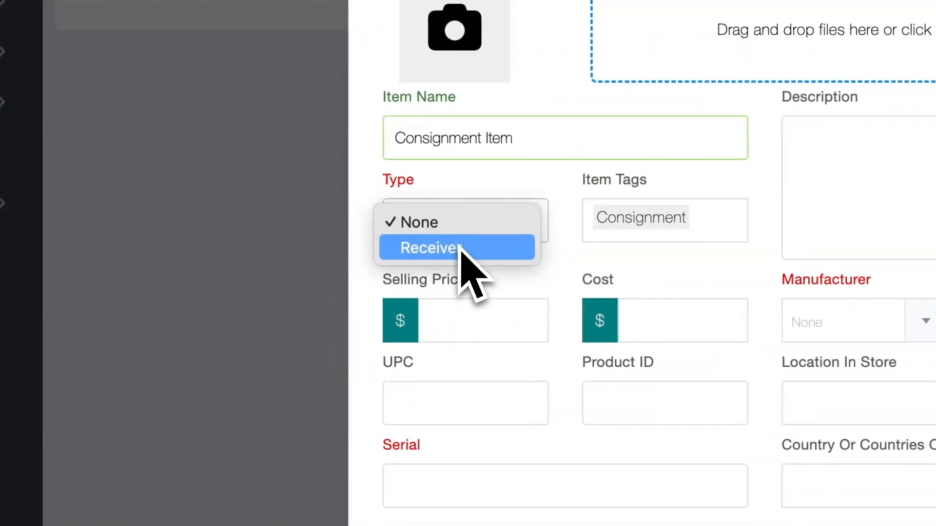
left_click(460, 248)
left_click(458, 226)
key("Up")
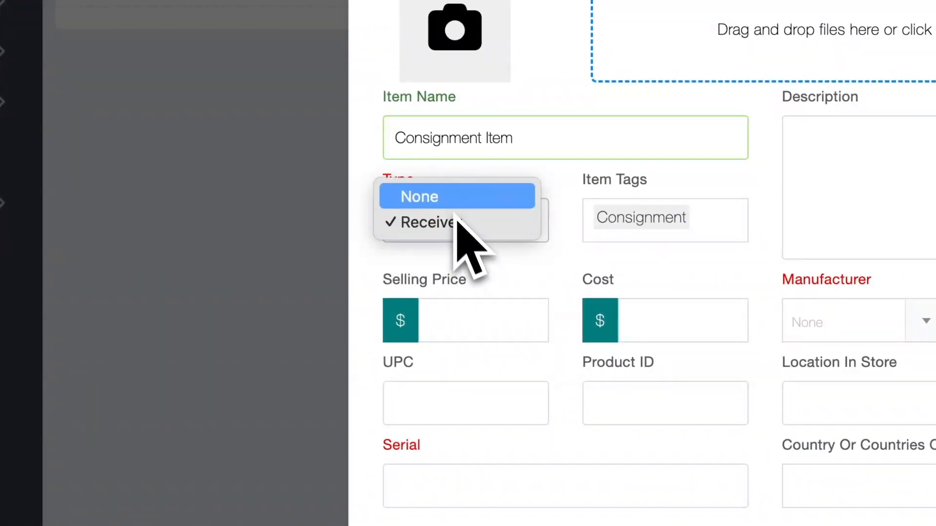
key("Return")
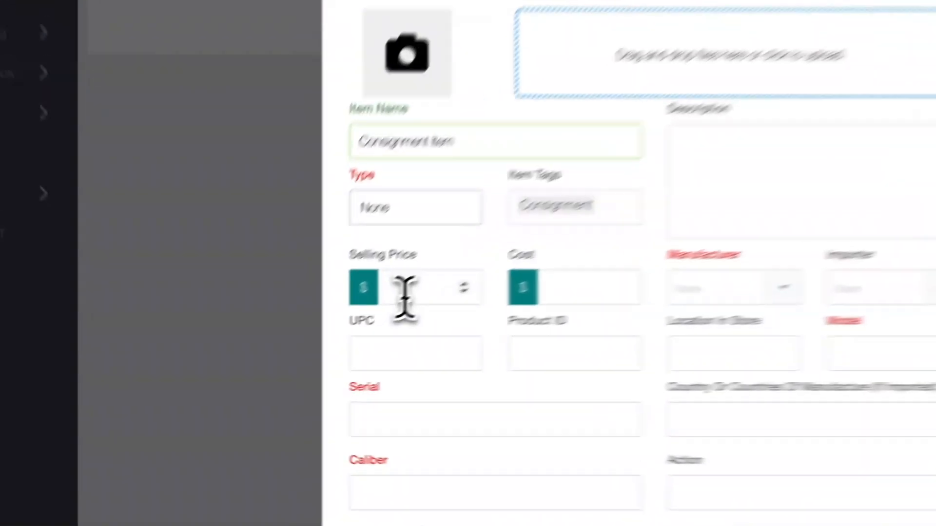
- Set the item's selling price to $100, cost to $80, consignment cost percent to 10 and consignment fee to $20
left_click(312, 342)
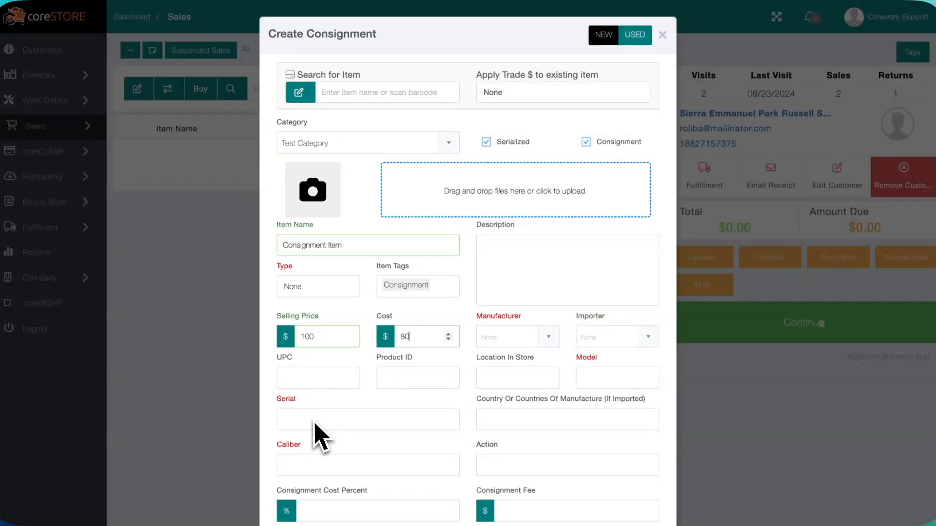
scroll(317, 436, "down", 3)
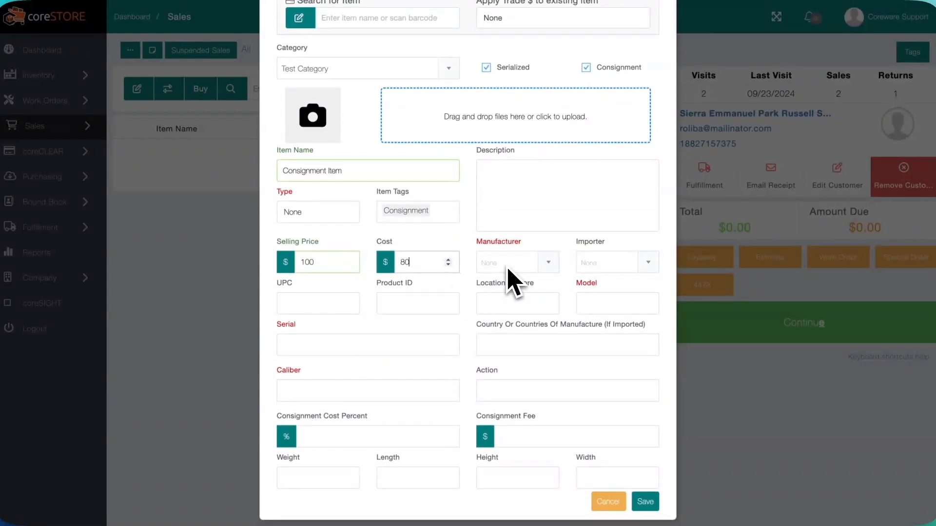
scroll(501, 324, "down", 1)
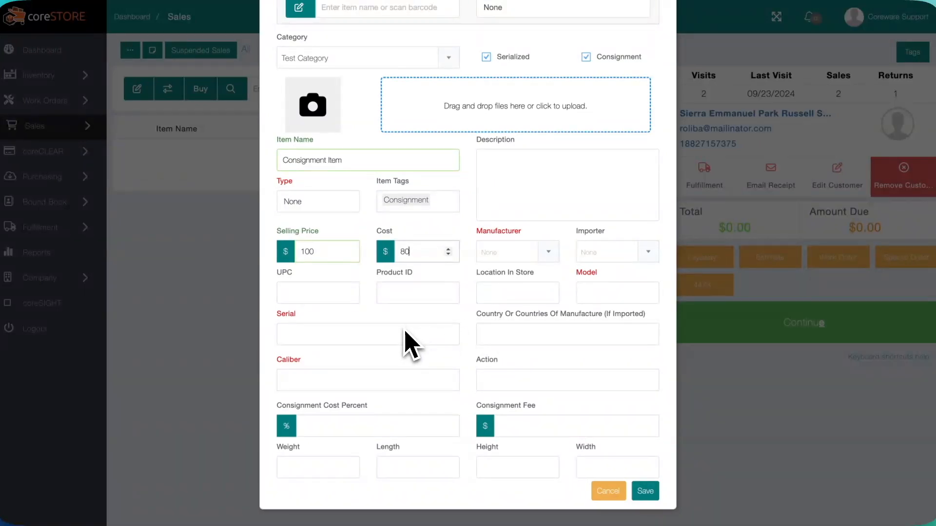
left_click(360, 425)
type("10")
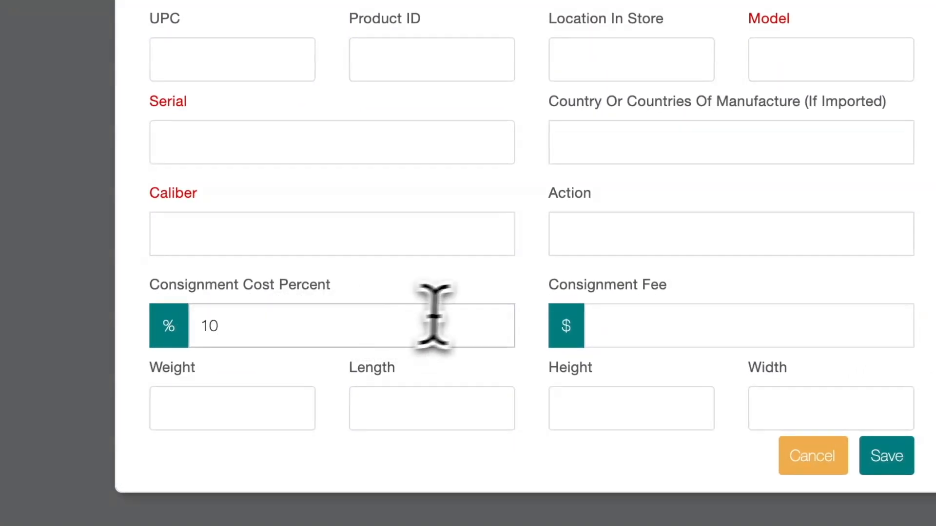
left_click(644, 333)
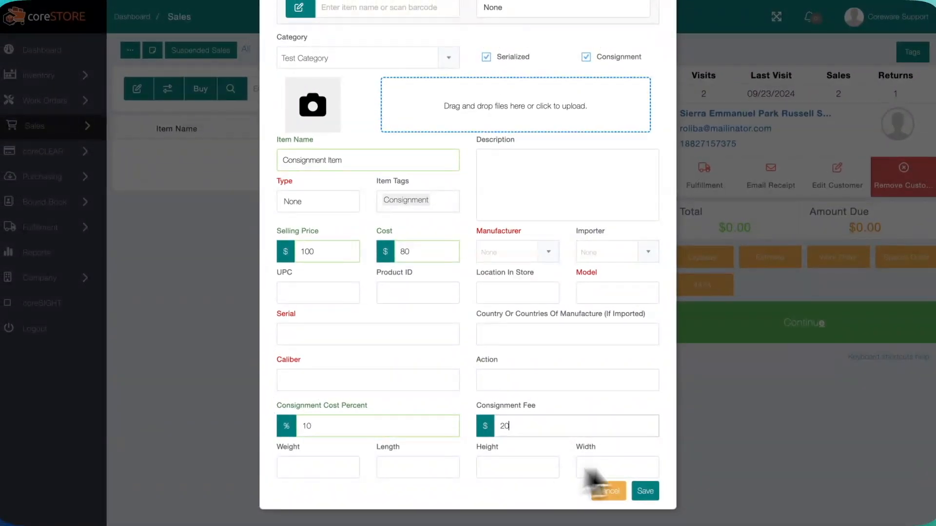
- Turn off the Serialized option for the consignment item and save the item to the cart
left_click(645, 493)
scroll(535, 431, "down", 1)
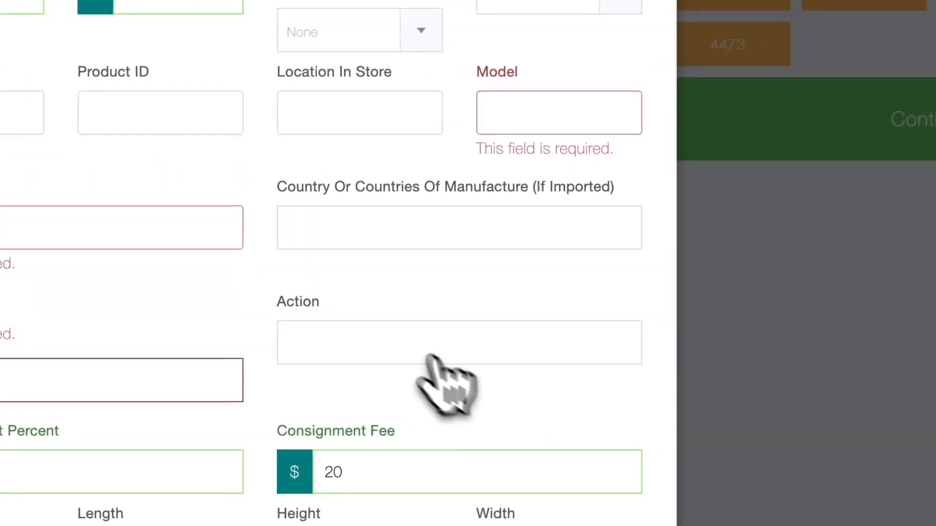
scroll(390, 332, "up", 5)
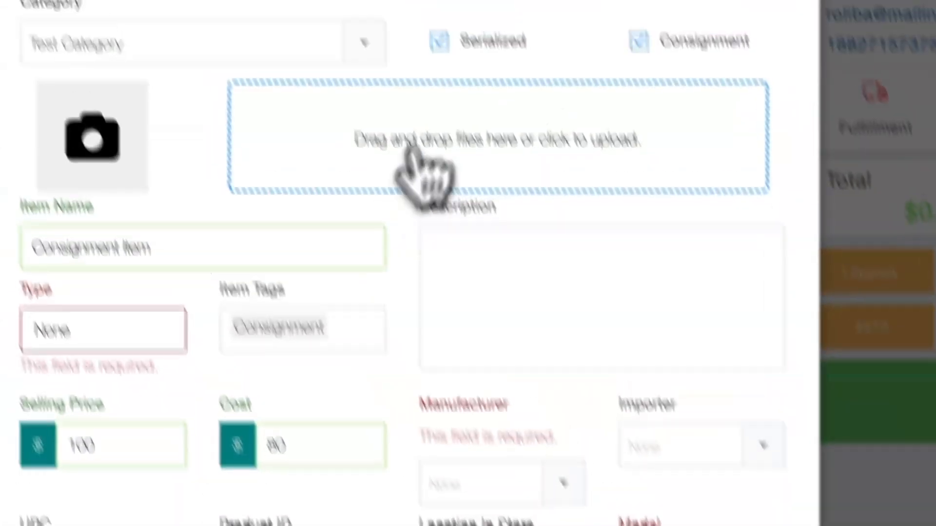
left_click(407, 132)
scroll(418, 256, "down", 4)
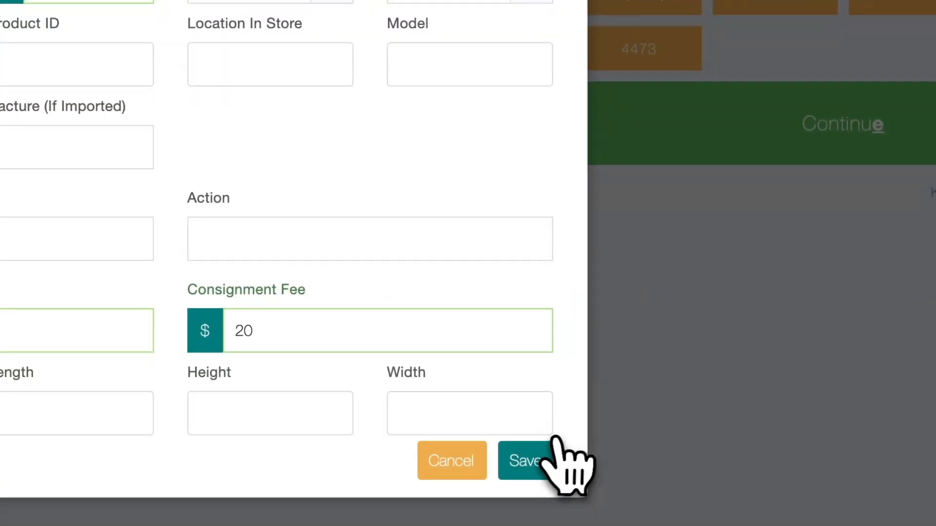
left_click(556, 514)
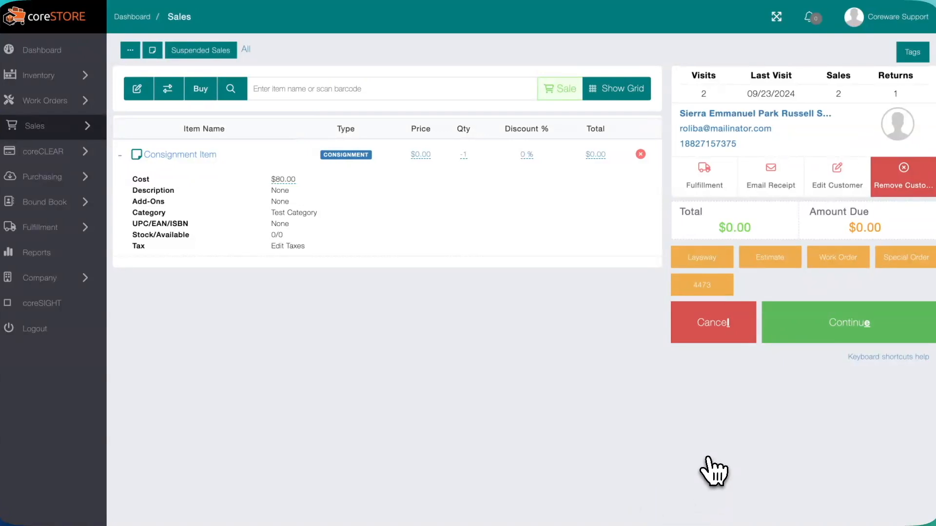
- Continue to payment and complete the sale containing the consignment item
left_click(833, 335)
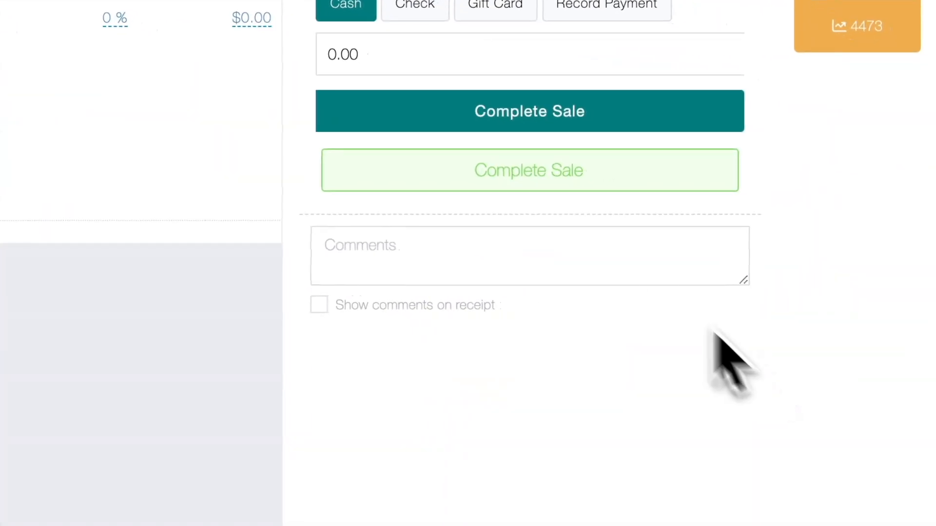
left_click(543, 175)
left_click(287, 263)
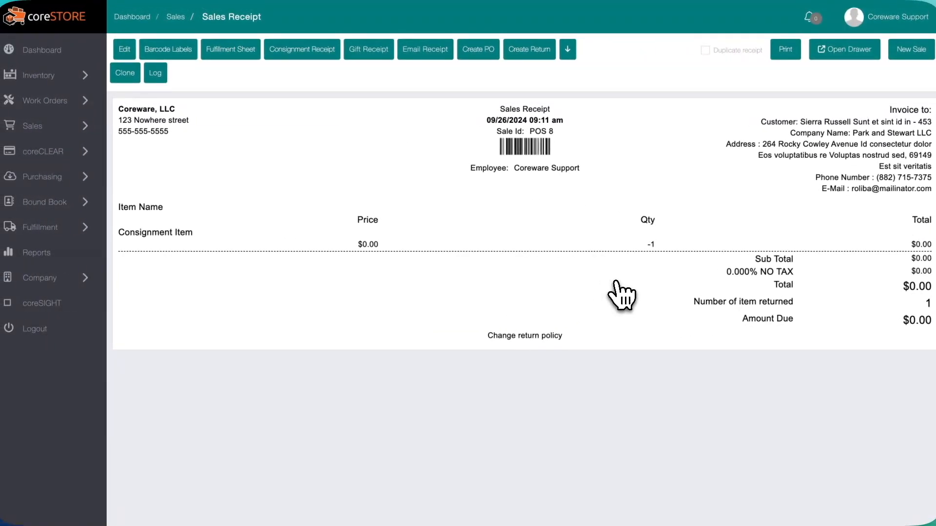
- Open the list of consignment sales
mouse_move(66, 126)
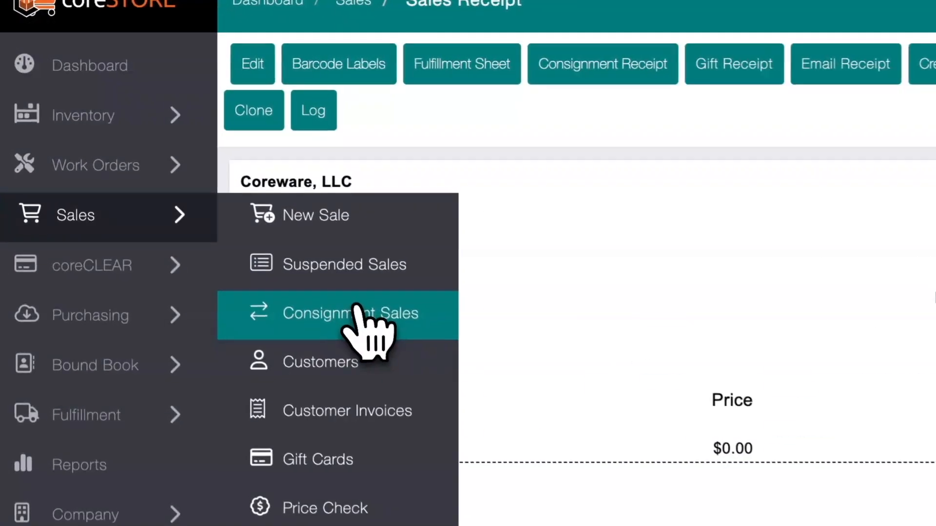
left_click(181, 176)
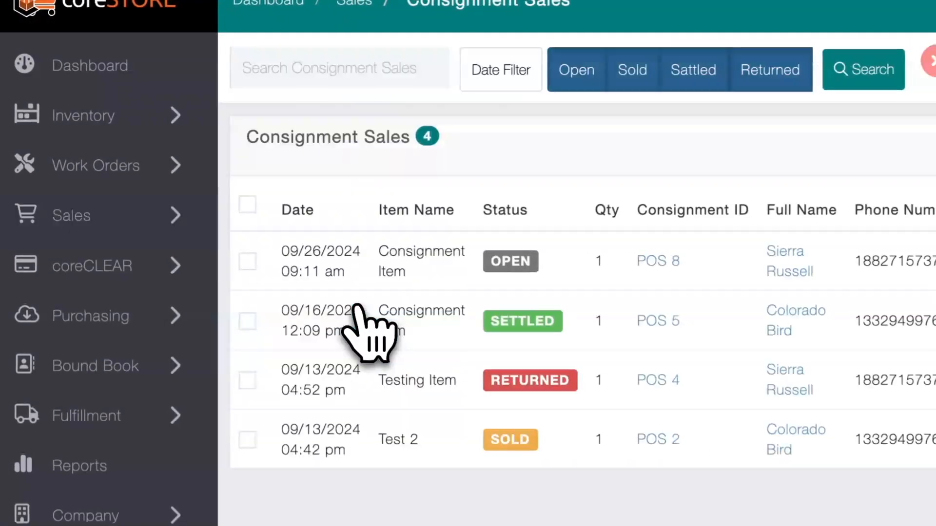
mouse_move(183, 243)
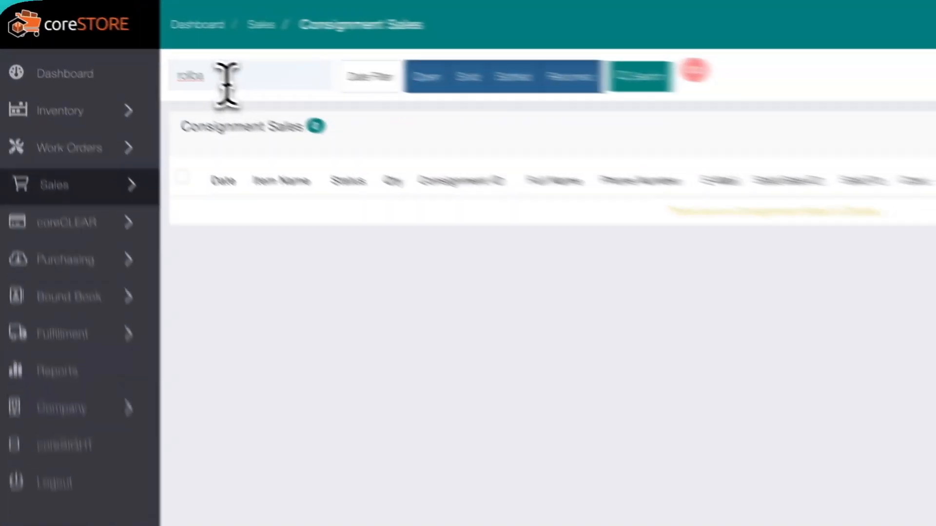
- Clear the search text and rerun the search to list all consignment sales
double_click(153, 51)
key("BackSpace")
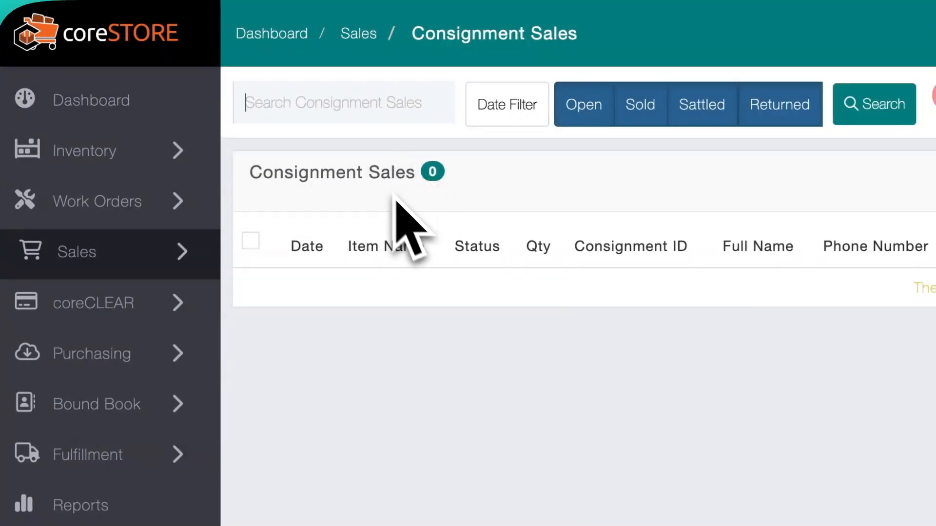
left_click(856, 110)
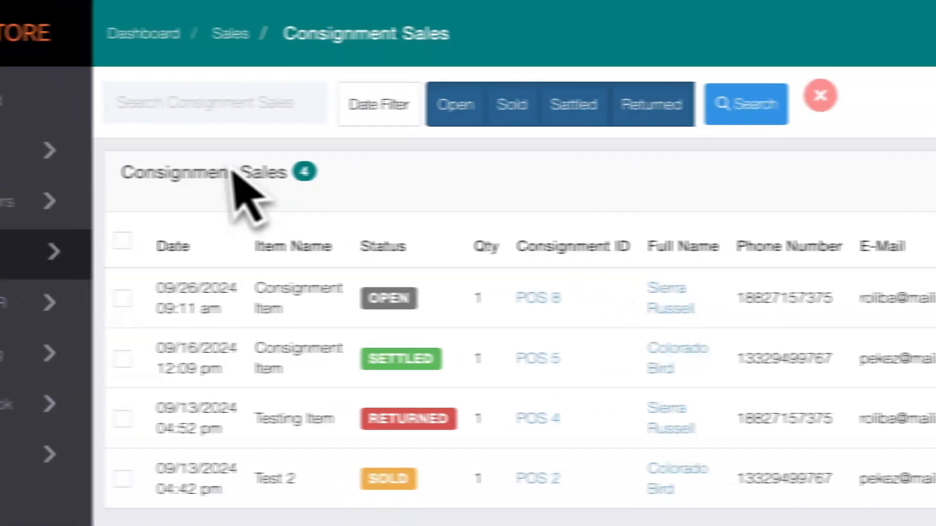
- Search the consignment sales by the customer's first name, limiting the dates to the Last 7 Days
left_click(236, 101)
type("sierra")
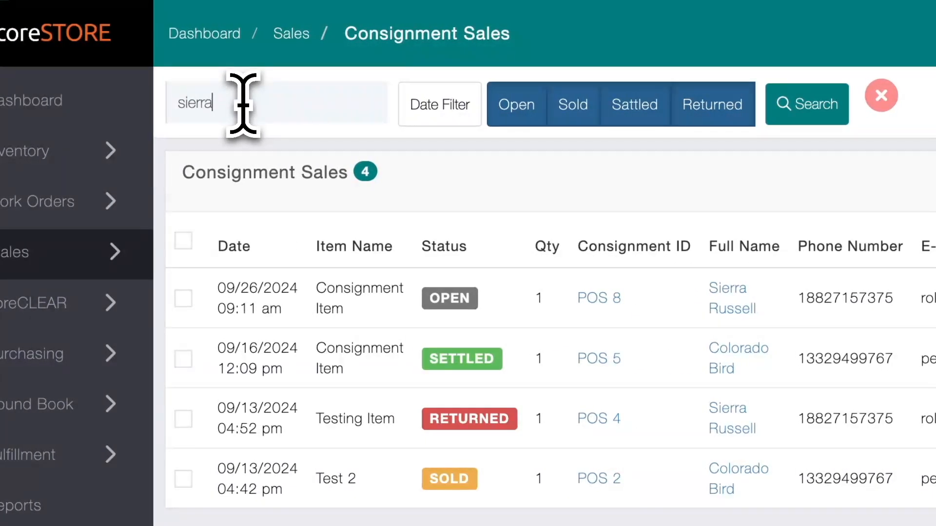
key("Return")
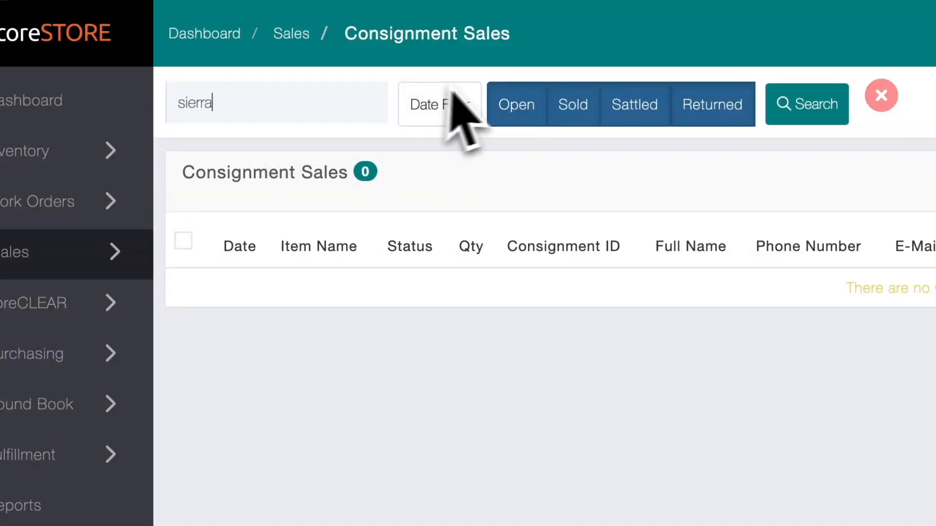
left_click(466, 116)
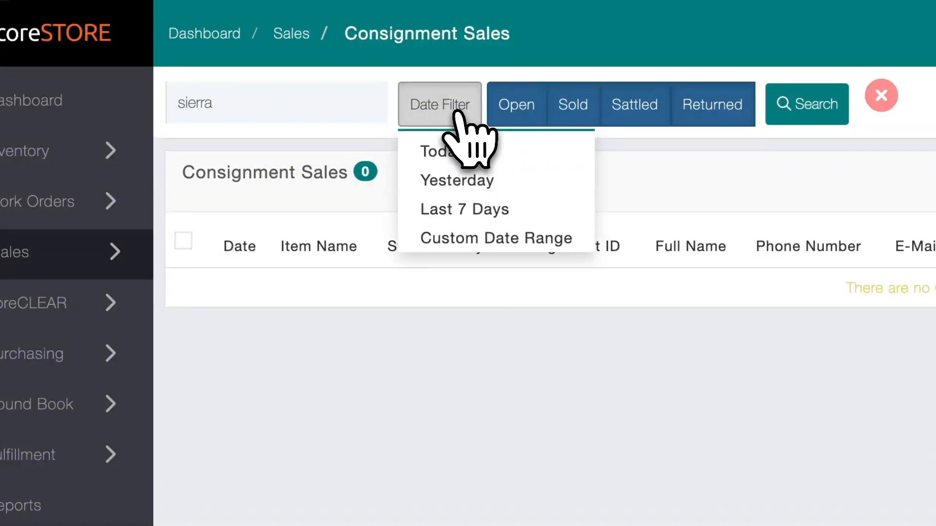
left_click(514, 210)
left_click(683, 112)
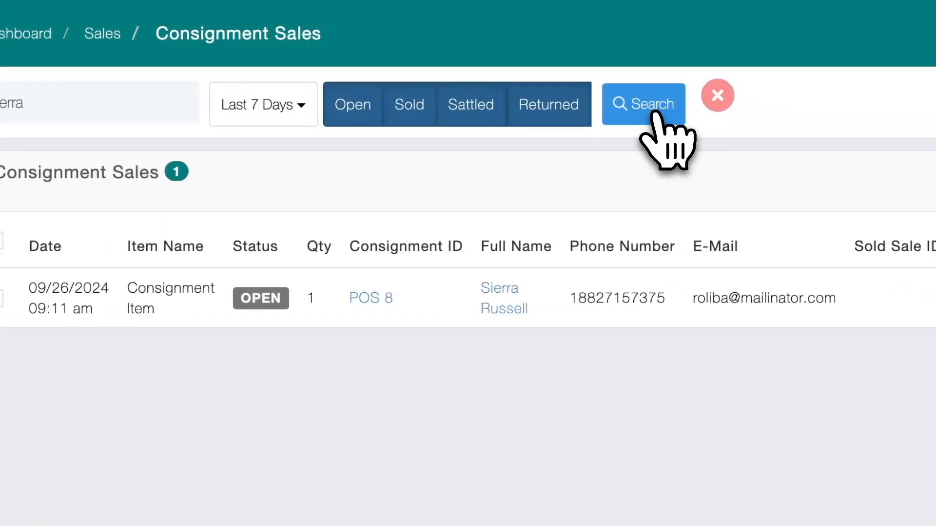
- Limit the consignment sales to a custom date range from 01/01/2024 to 10/10/2024
left_click(292, 103)
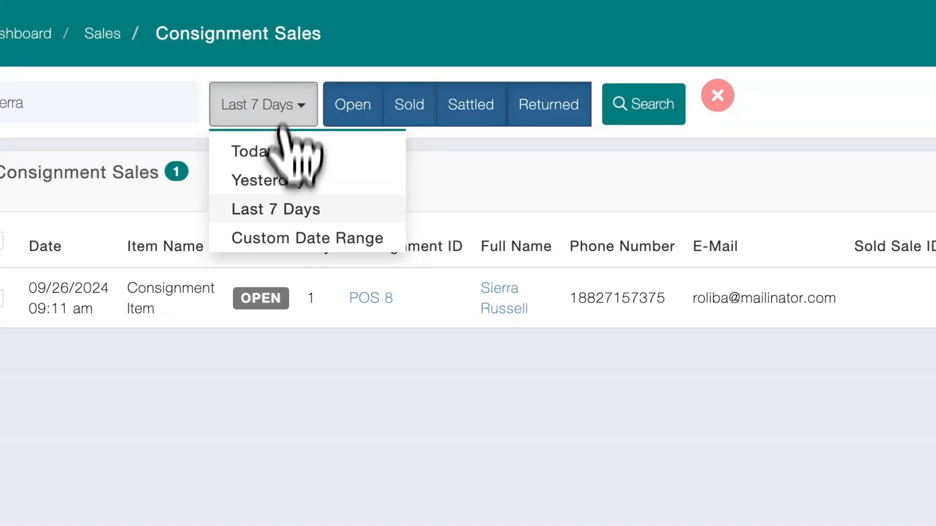
left_click(293, 233)
left_click(479, 475)
type("01/")
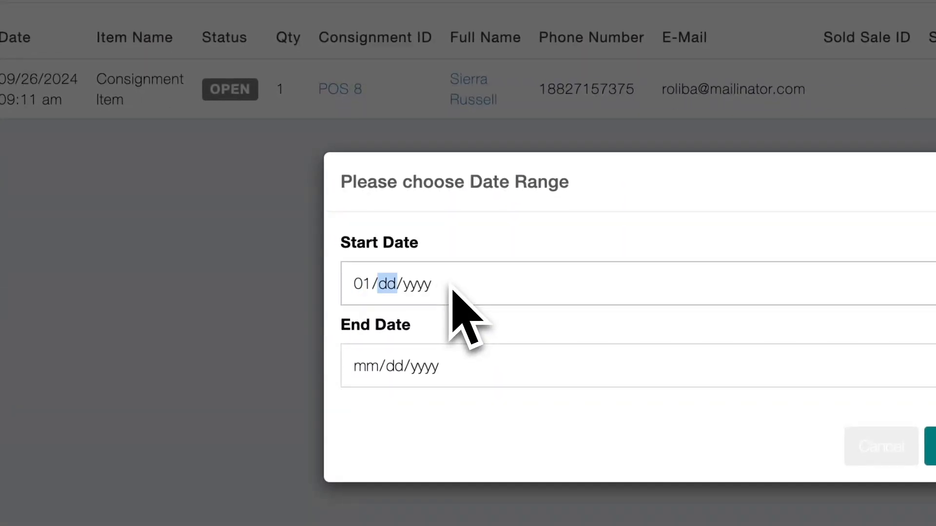
type("01/0")
type("2024")
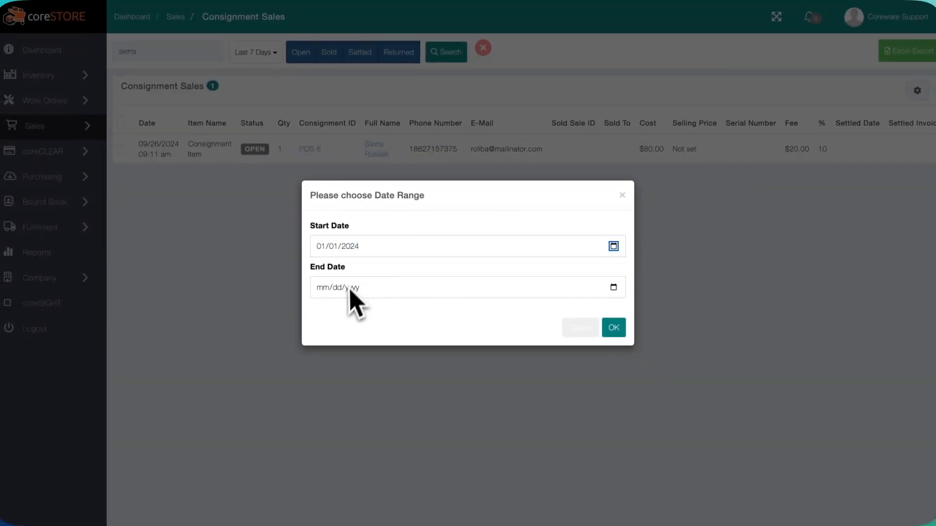
left_click(352, 287)
left_click(320, 288)
type("10/10/0020")
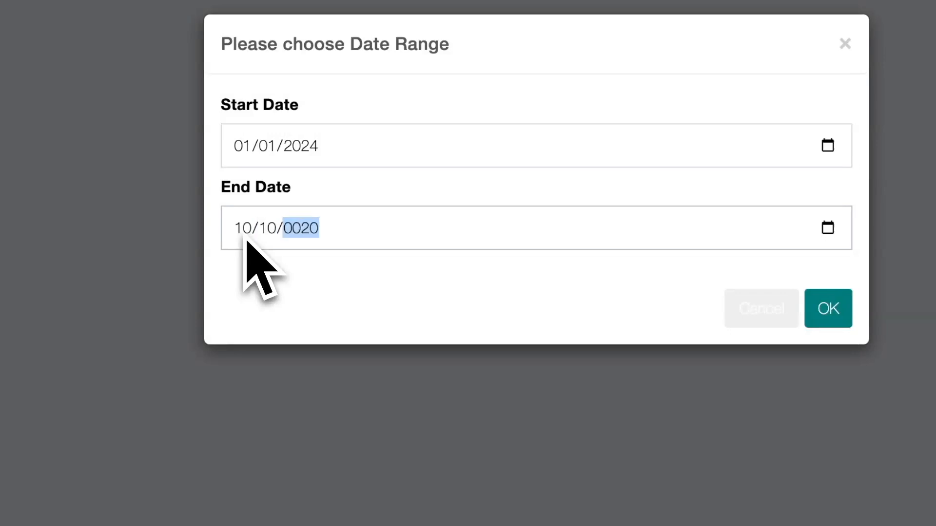
type("24")
left_click(555, 243)
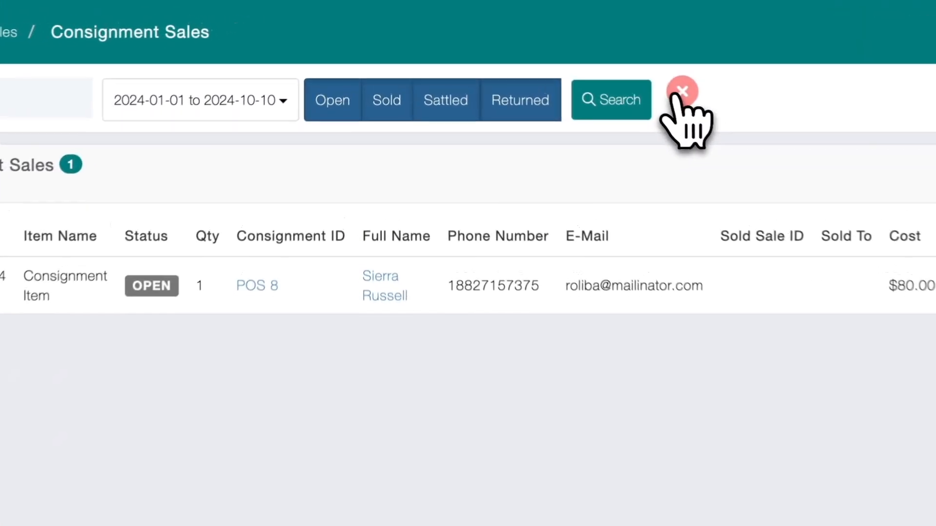
- Clear the current search filters and search for consignment sales with the Open, Sold, Sattled and Returned statuses
left_click(531, 47)
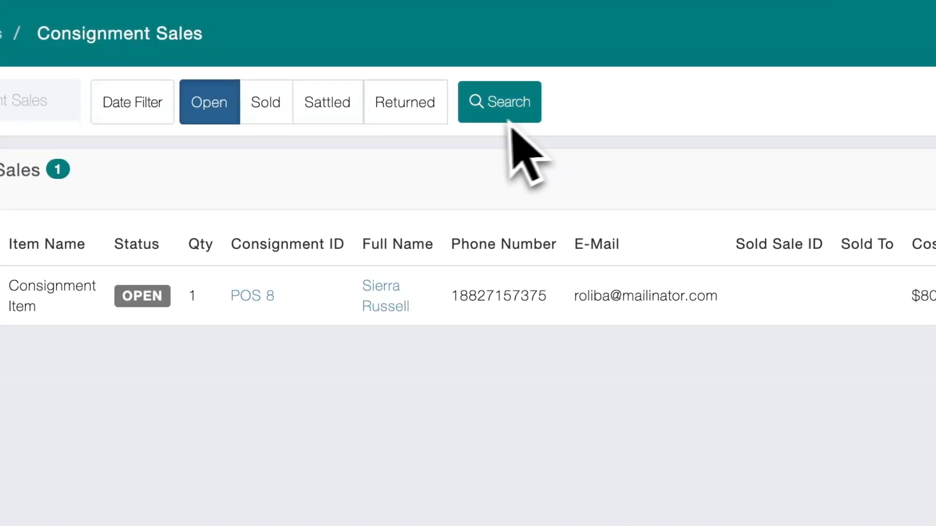
left_click(263, 108)
left_click(302, 111)
left_click(419, 114)
left_click(505, 113)
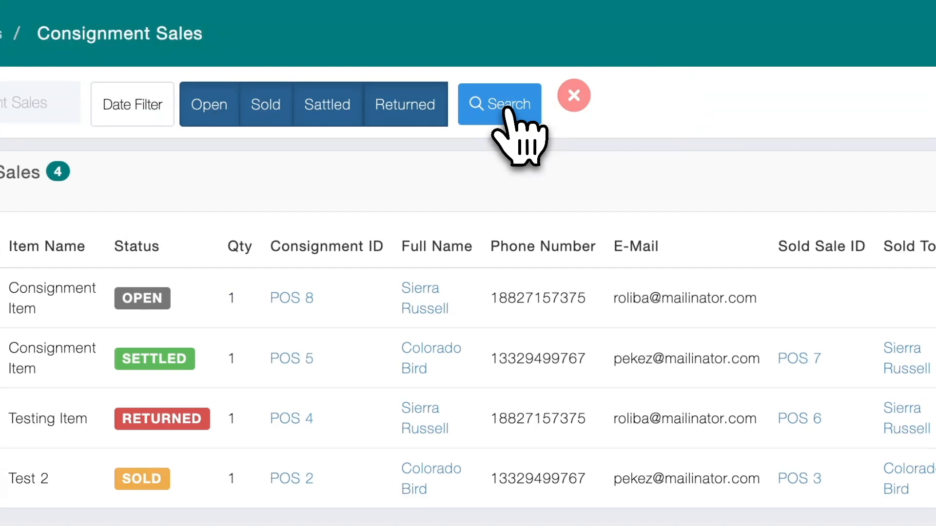
- Filter the consignment sales to Sold only, and rerun the search with no status filter selected
left_click(215, 109)
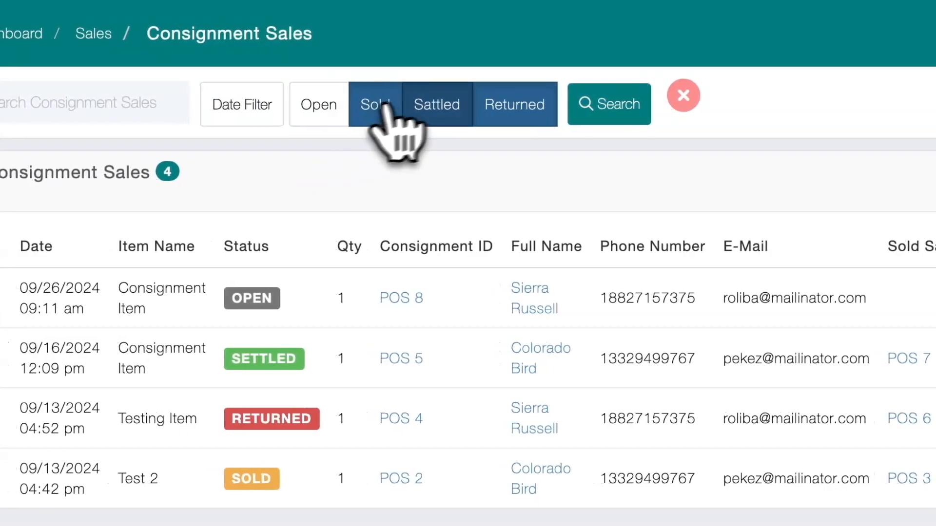
left_click(441, 111)
left_click(517, 117)
left_click(610, 110)
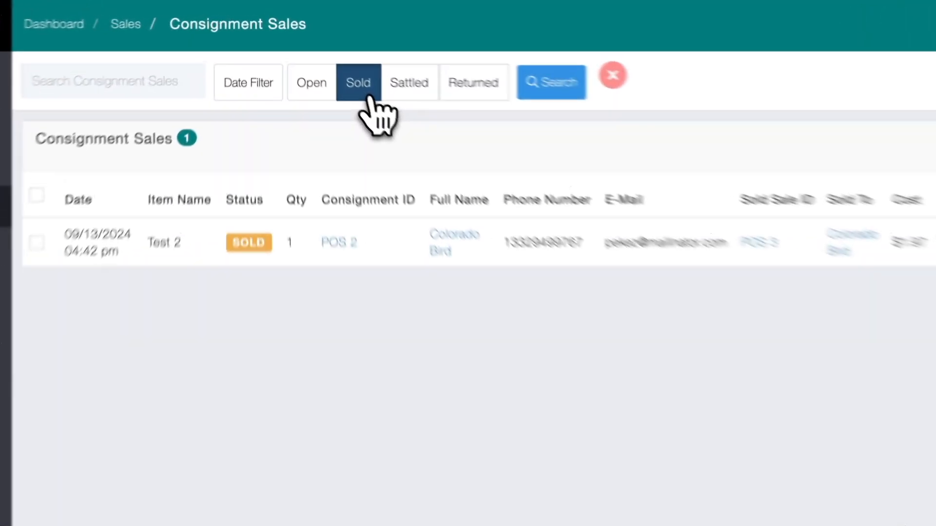
left_click(322, 60)
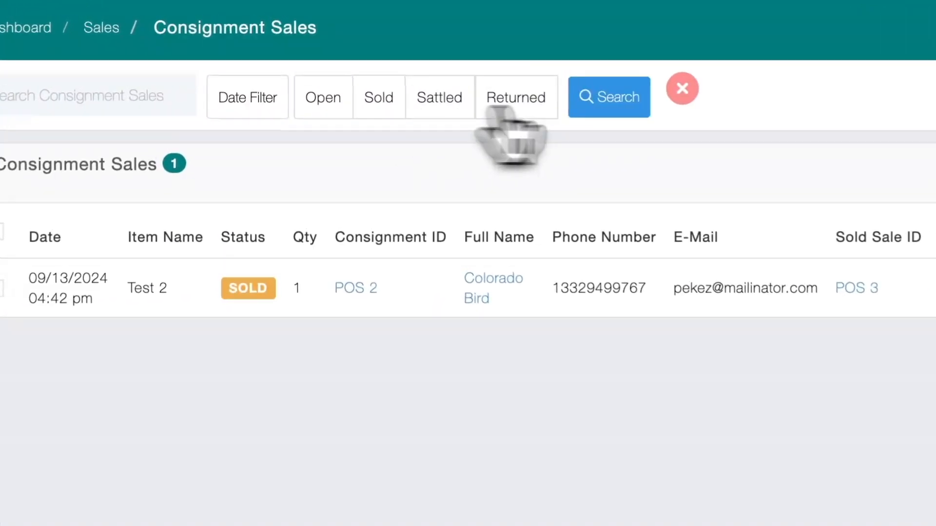
left_click(433, 54)
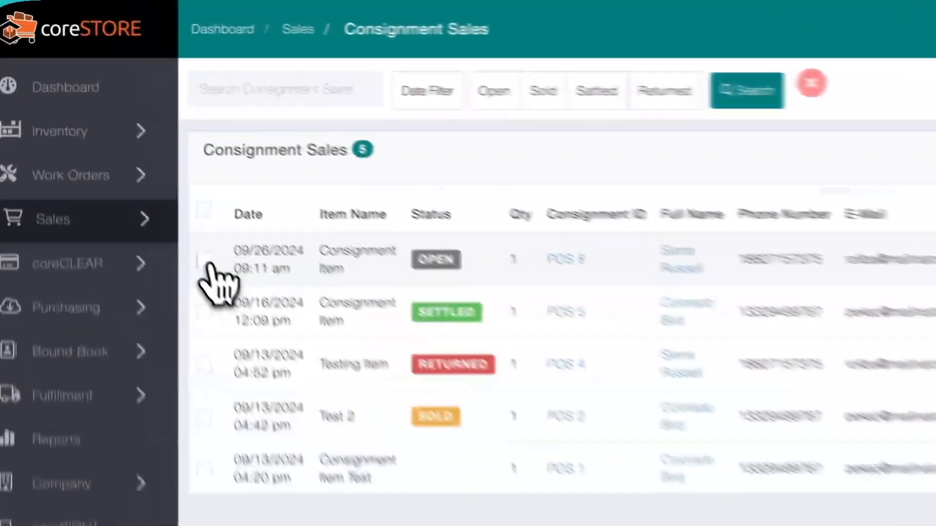
- Request a return of the open consignment dated 09/26/2024, decline the confirmation and deselect the consignment
left_click(122, 149)
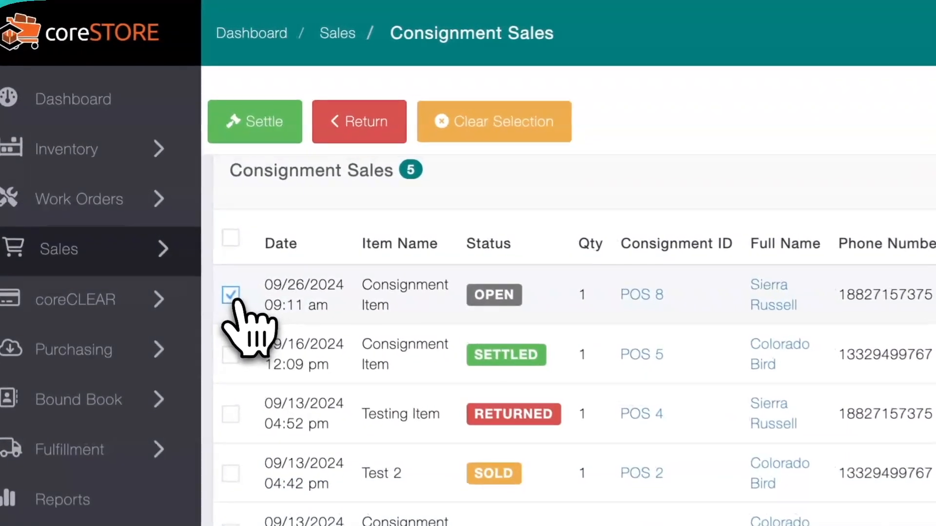
left_click(373, 128)
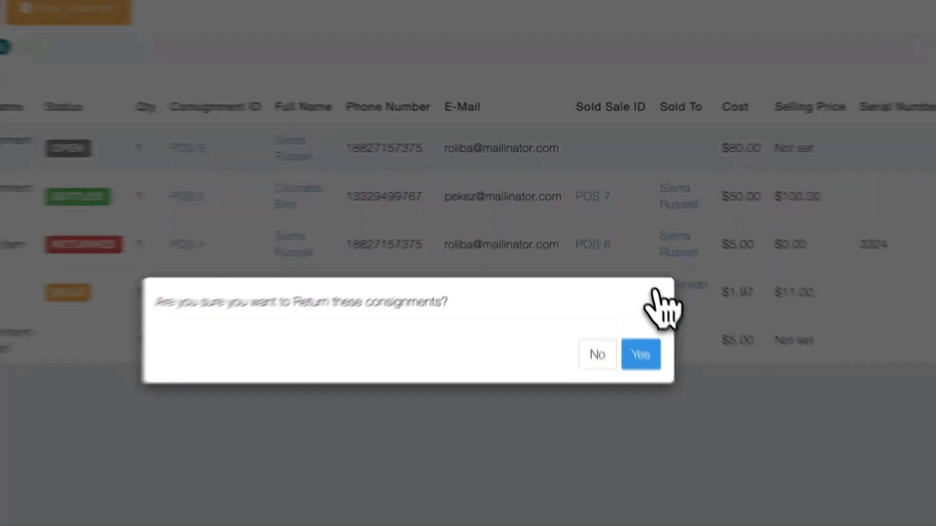
left_click(654, 292)
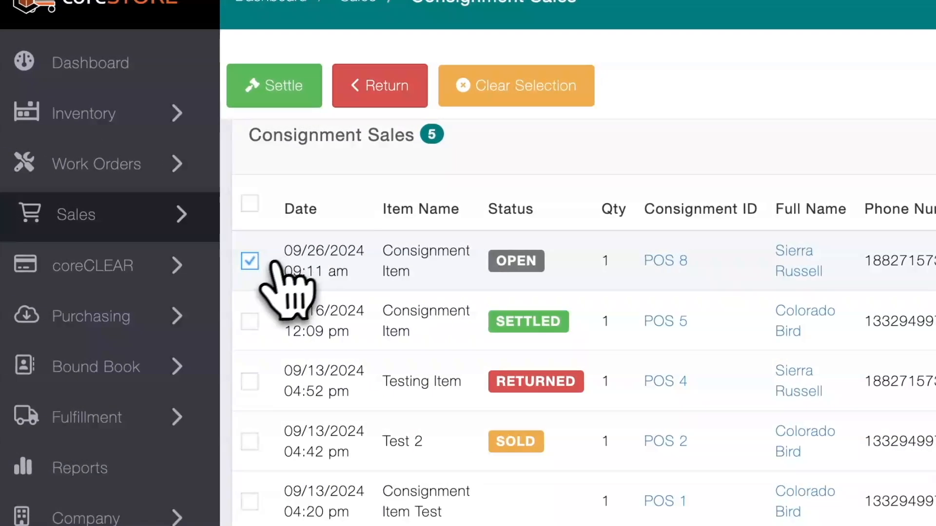
left_click(273, 263)
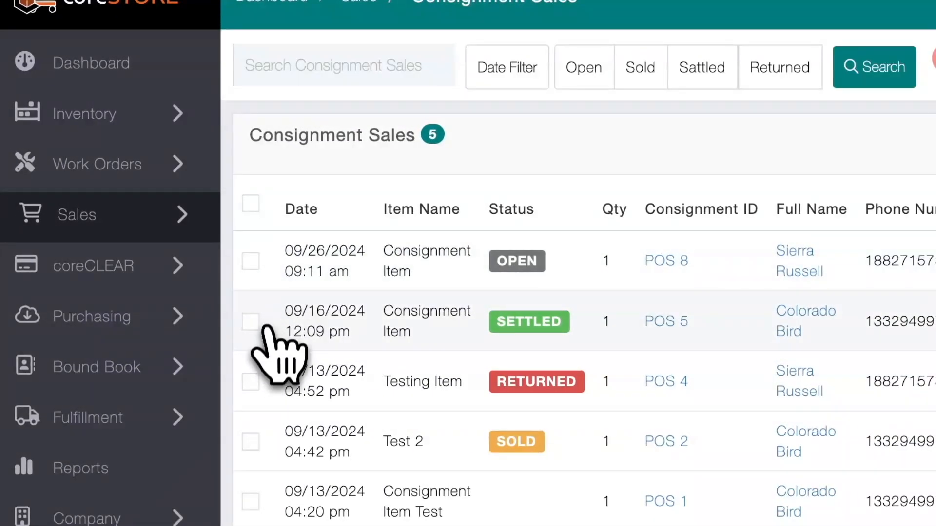
- Request settlement of the already settled consignment dated 09/16/2024, decline the confirmation and deselect the consignment
left_click(258, 324)
left_click(251, 323)
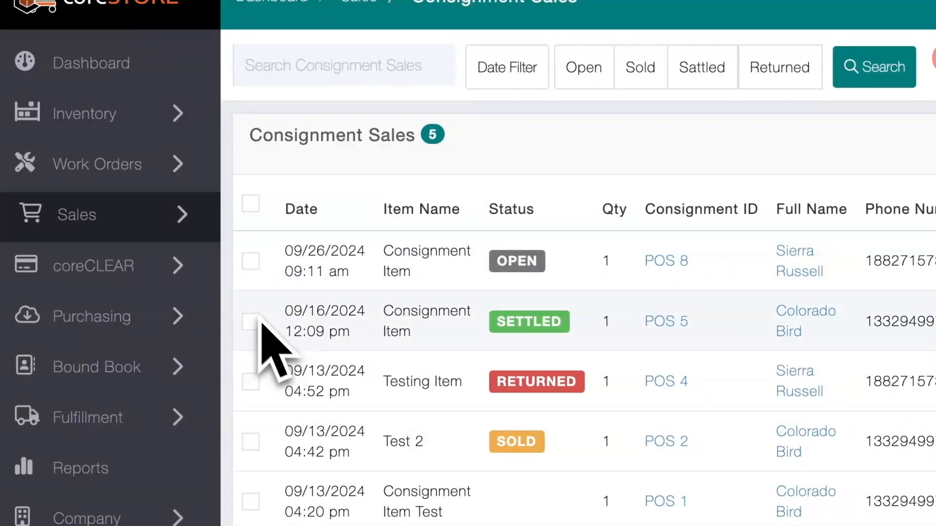
left_click(252, 442)
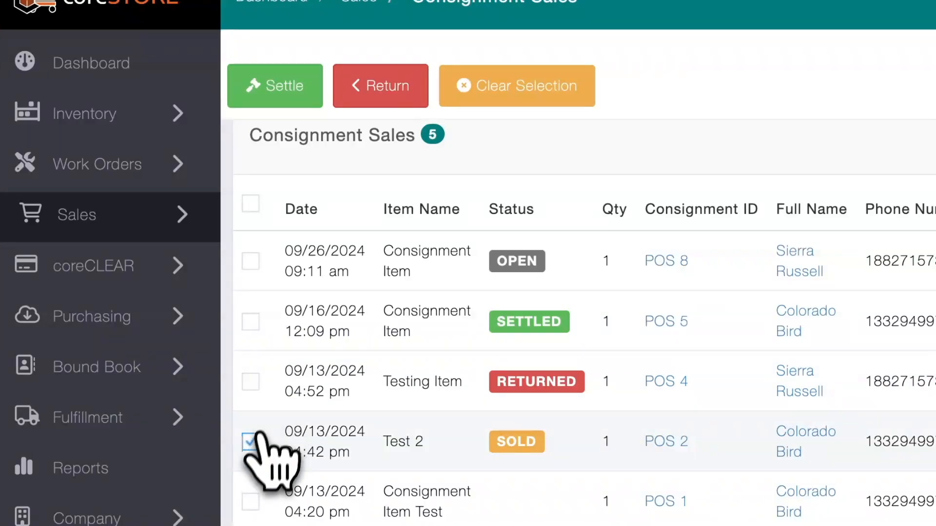
left_click(250, 442)
left_click(250, 321)
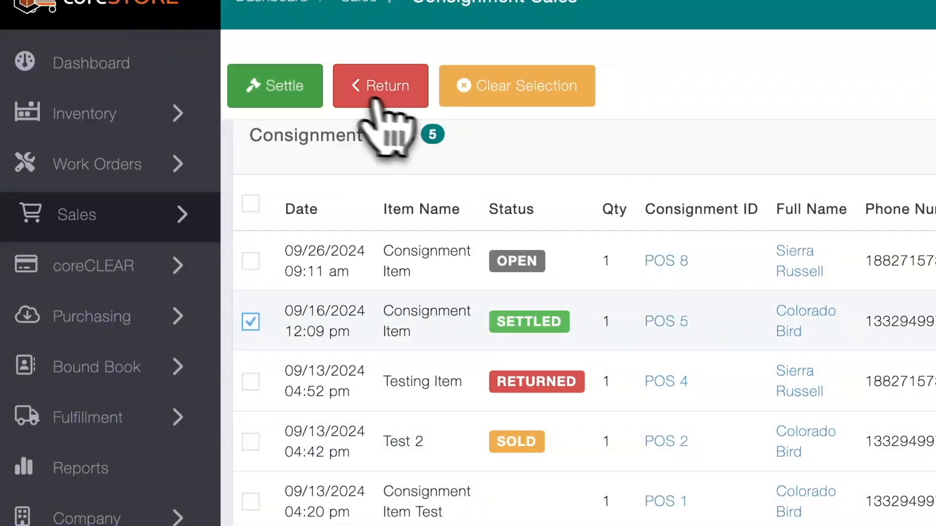
left_click(295, 97)
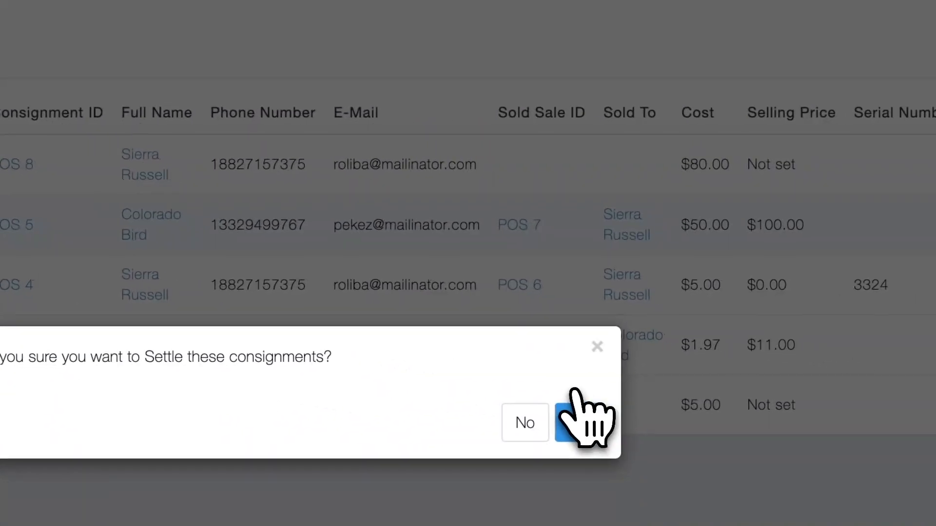
left_click(566, 422)
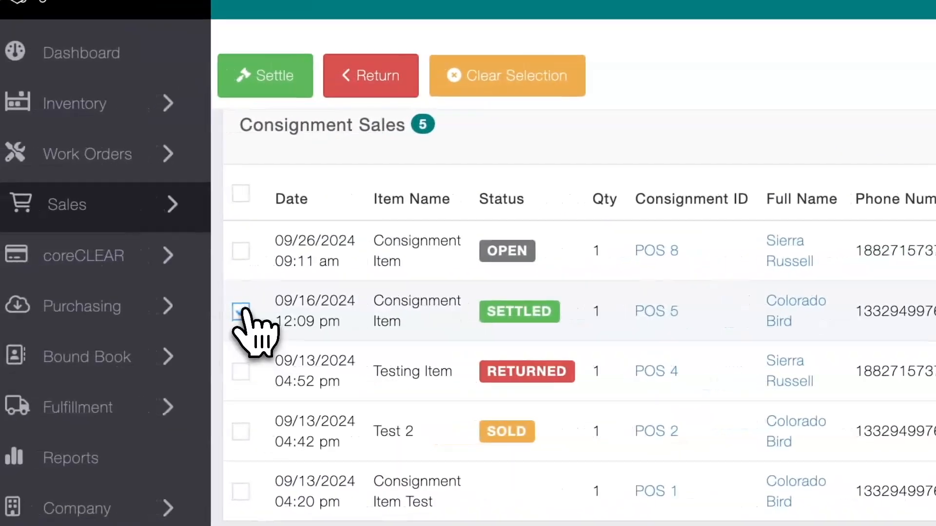
left_click(250, 311)
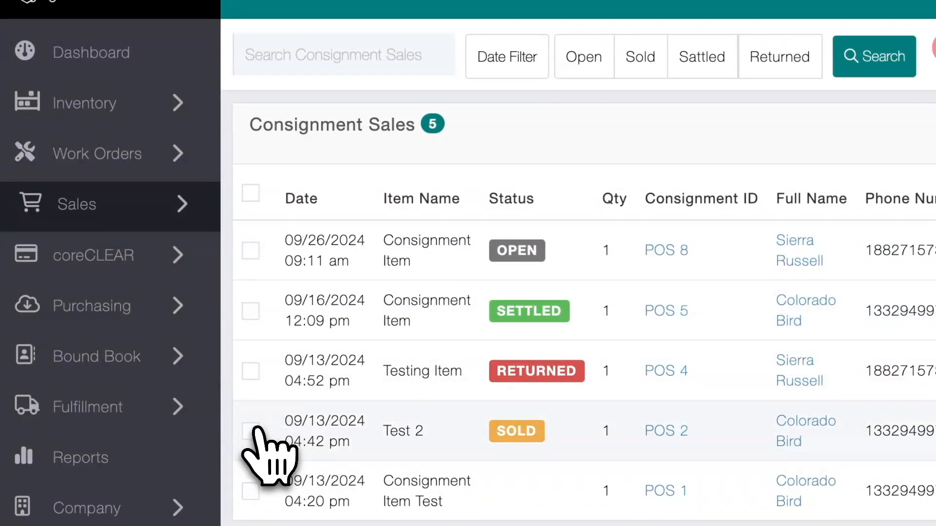
- Settle the sold Test 2 consignment and agree to create a supplier invoice for it
left_click(250, 431)
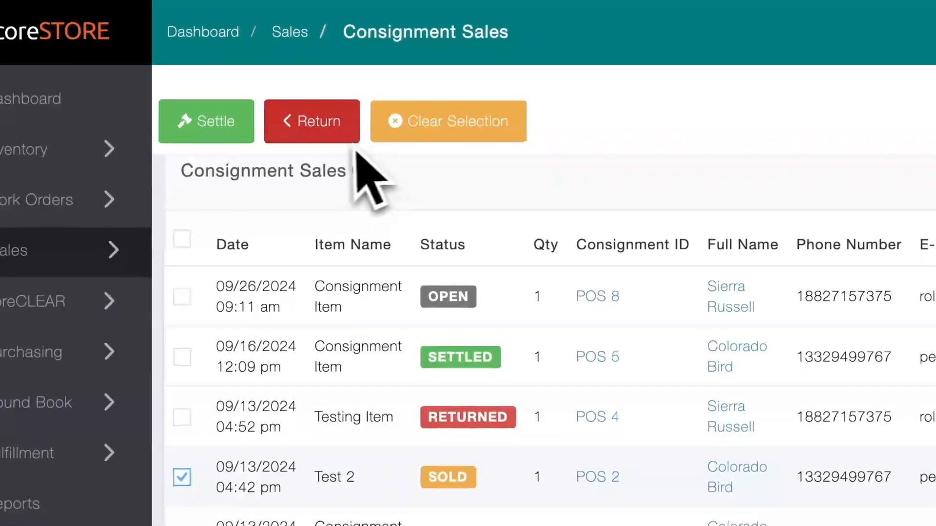
left_click(235, 142)
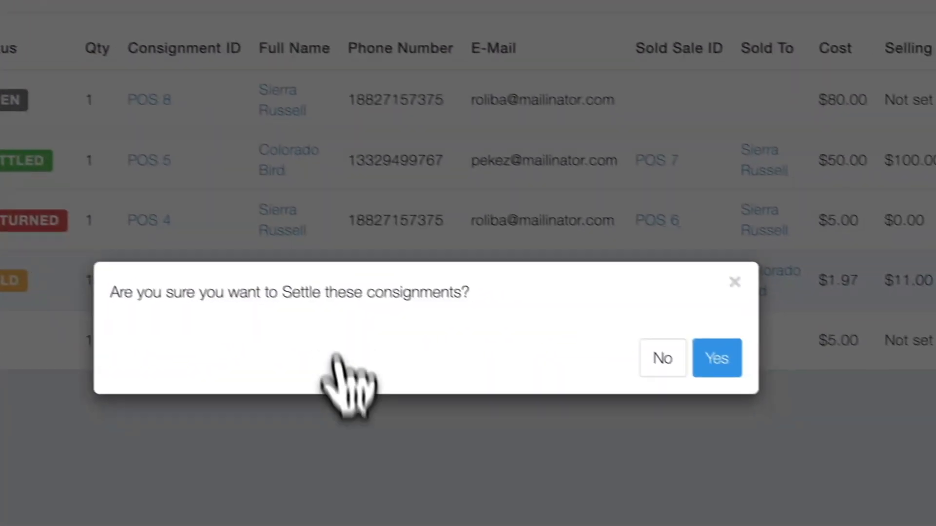
left_click(716, 359)
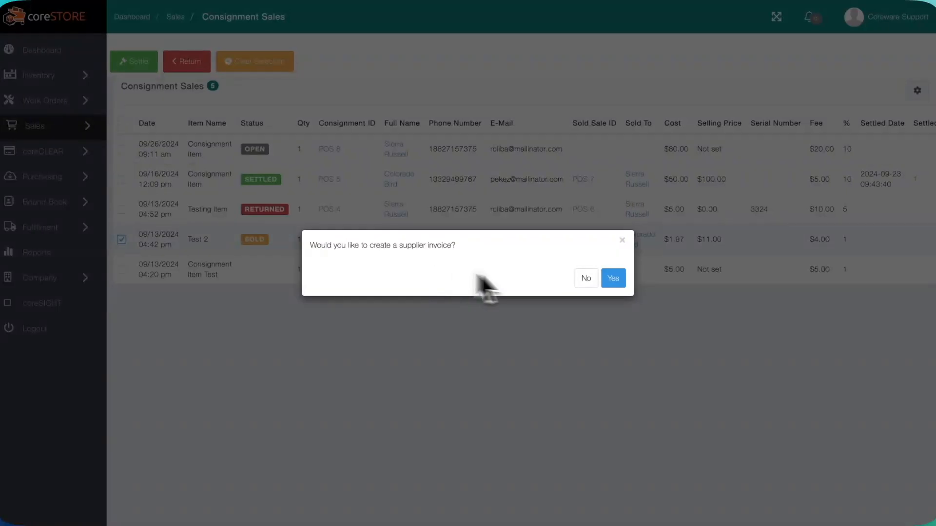
left_click(619, 273)
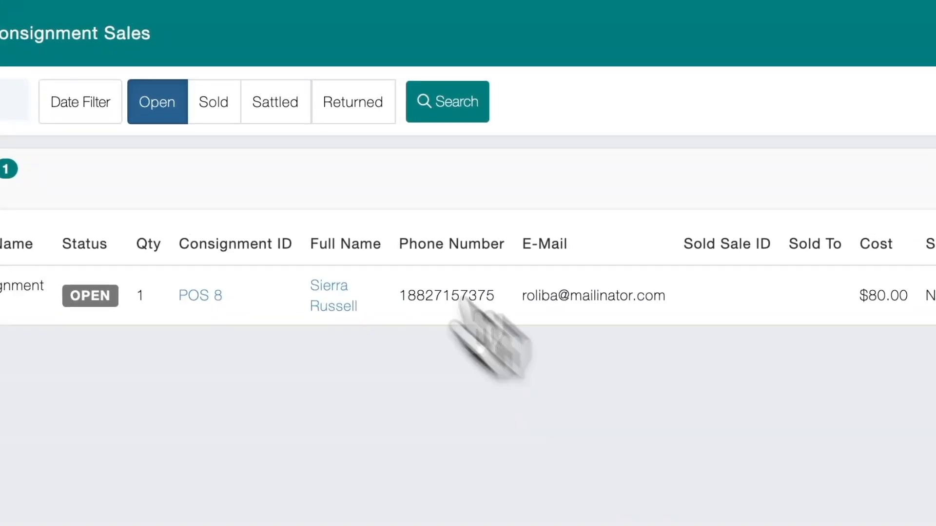
- List the consignment sales without any status filter and open the settled invoice of the Test 2 consignment
left_click(157, 101)
left_click(447, 101)
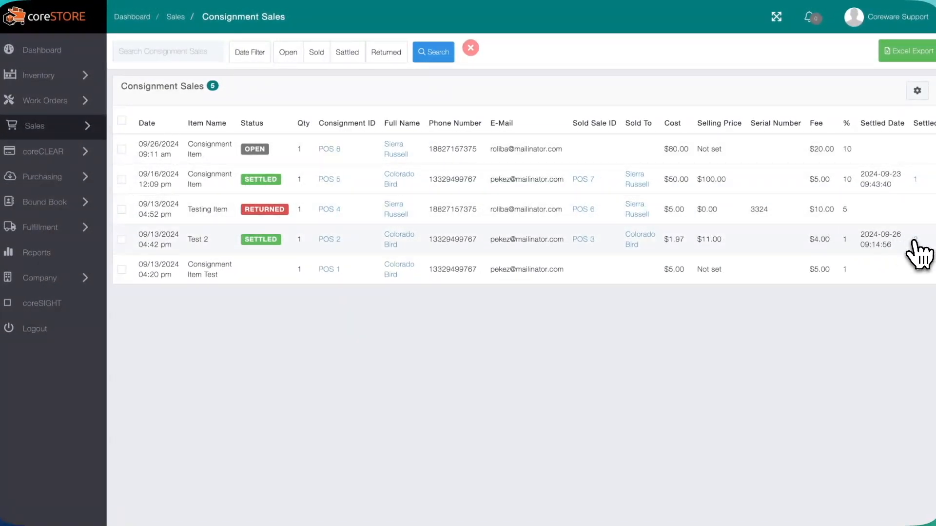
scroll(819, 239, "right", 1)
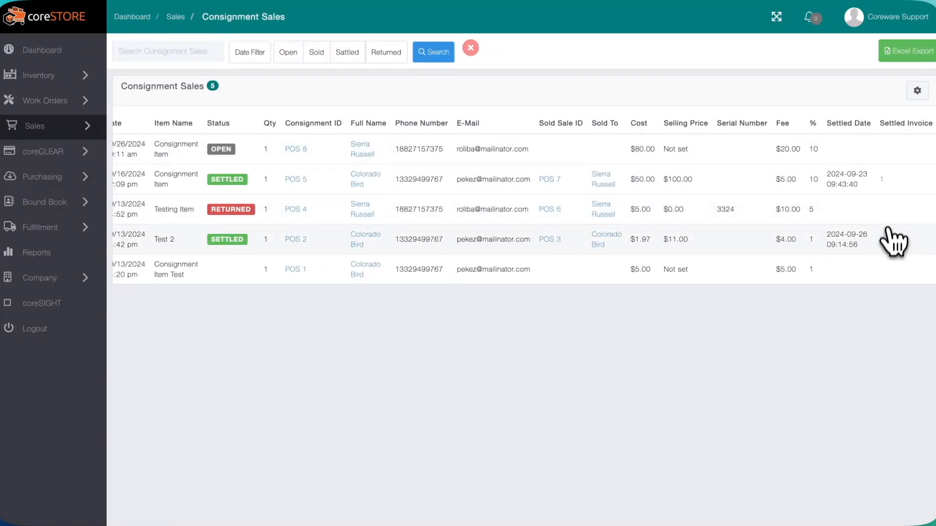
left_click(845, 265)
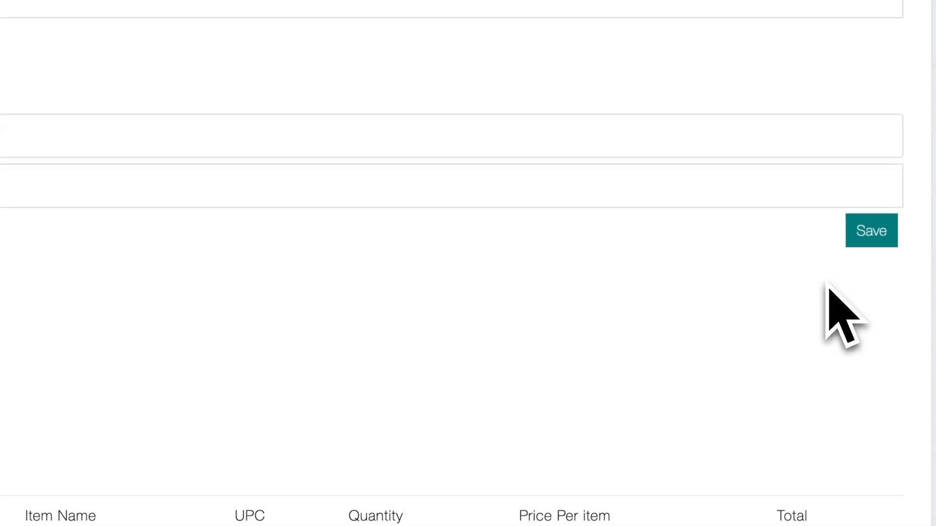